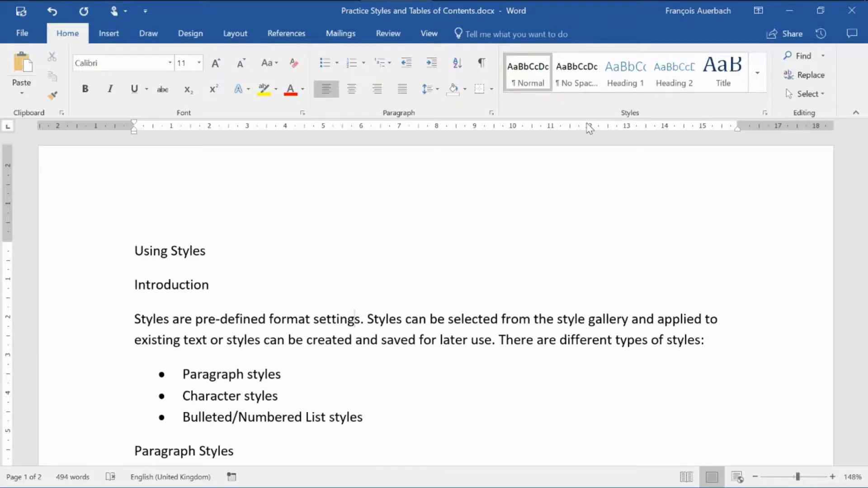
Step: Apply the Title style to the line "Using Styles" and the Heading 1 style to "Introduction"
{"action": "left_click", "coordinate": [139, 250]}
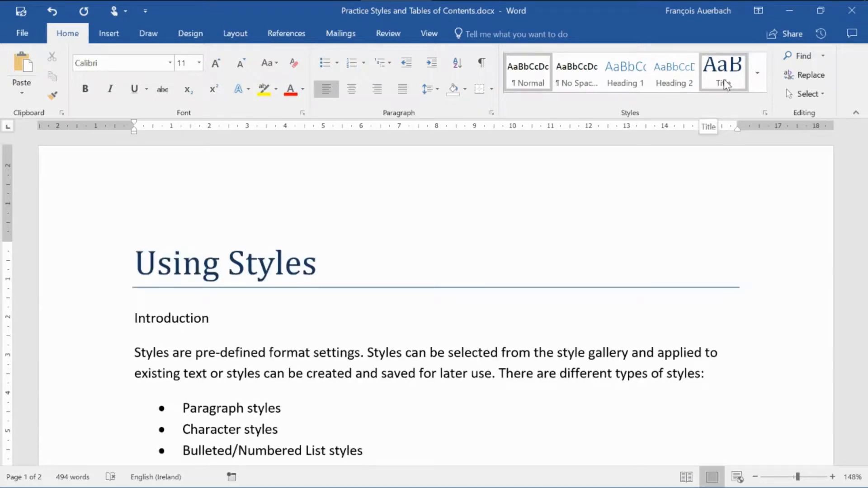
{"action": "left_click", "coordinate": [725, 84]}
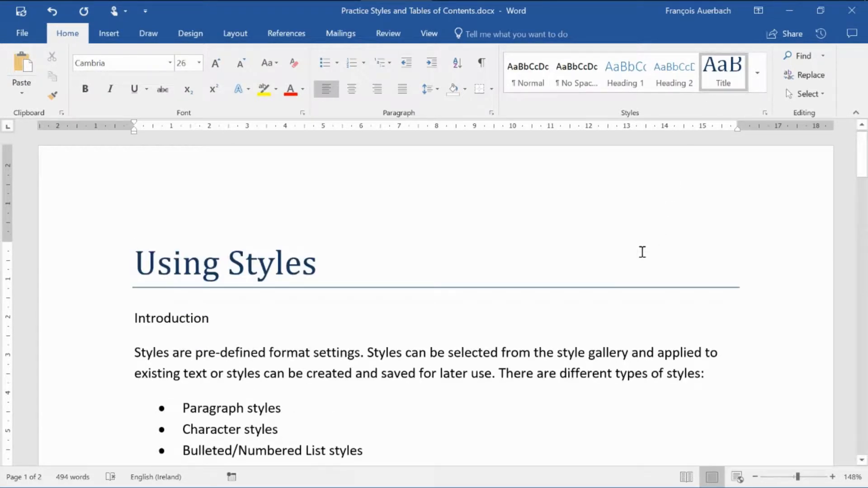
{"action": "left_click", "coordinate": [222, 319]}
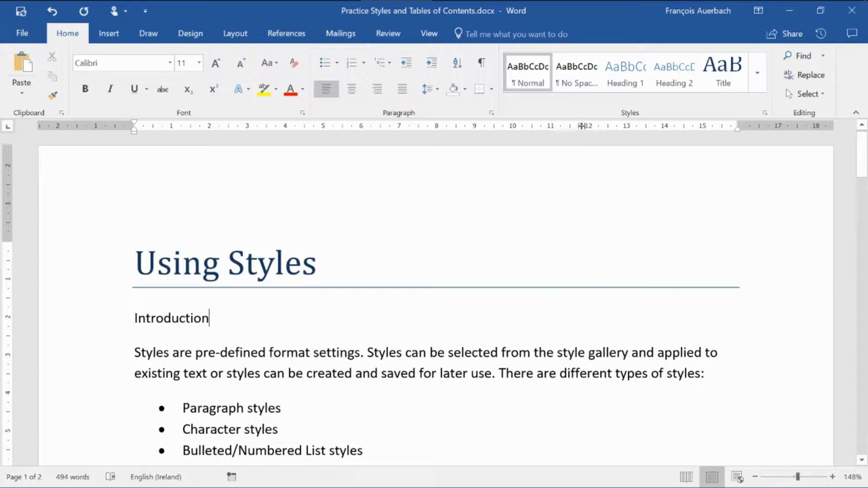
{"action": "left_click", "coordinate": [621, 82]}
{"action": "left_click", "coordinate": [621, 82]}
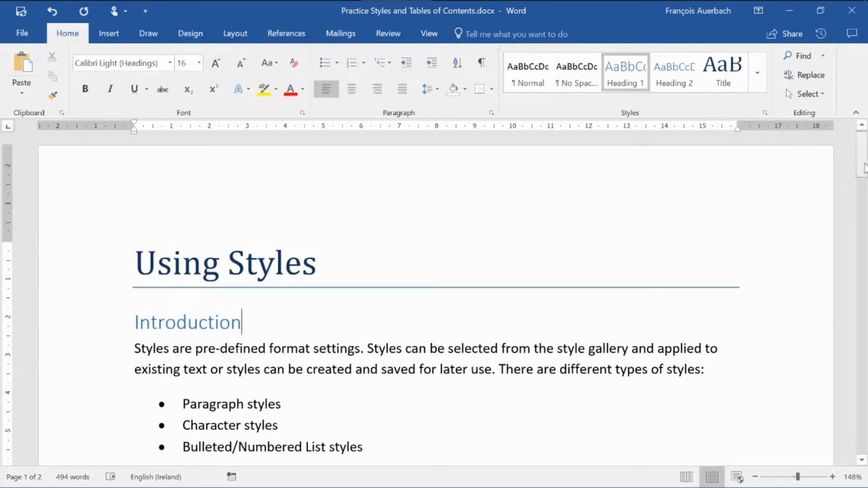
Step: Apply the Heading 1 style to the section lines "Paragraph Styles" and "Character styles"
{"action": "left_click_drag", "start_coordinate": [864, 171], "coordinate": [864, 188]}
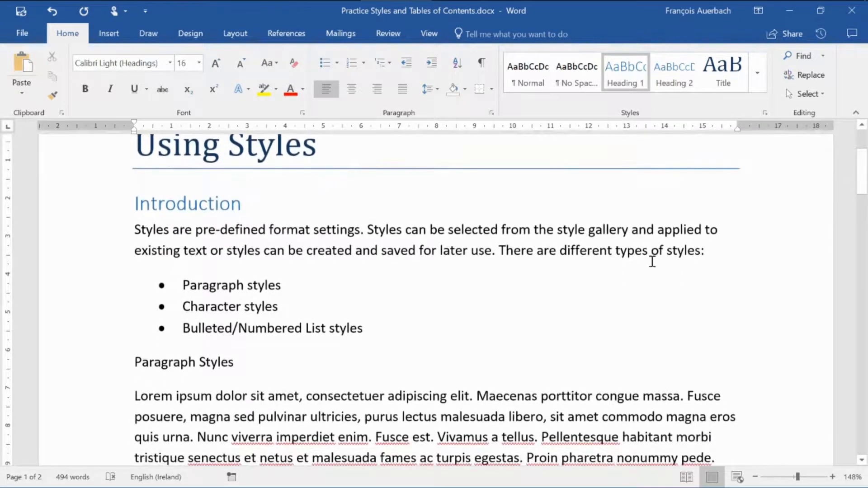
{"action": "left_click", "coordinate": [261, 360]}
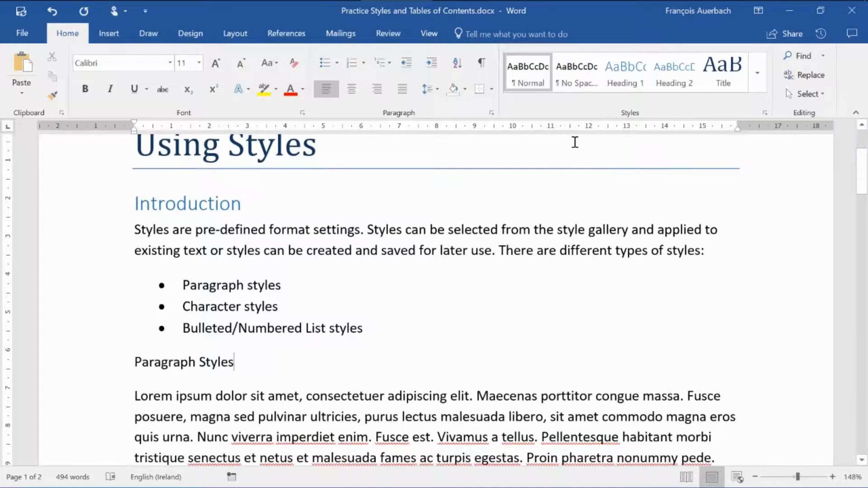
{"action": "left_click", "coordinate": [633, 84]}
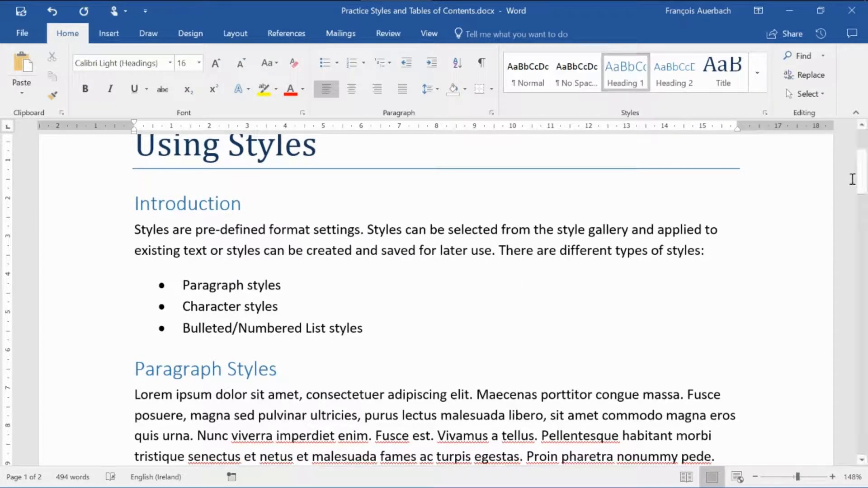
{"action": "left_click_drag", "start_coordinate": [865, 185], "coordinate": [864, 252]}
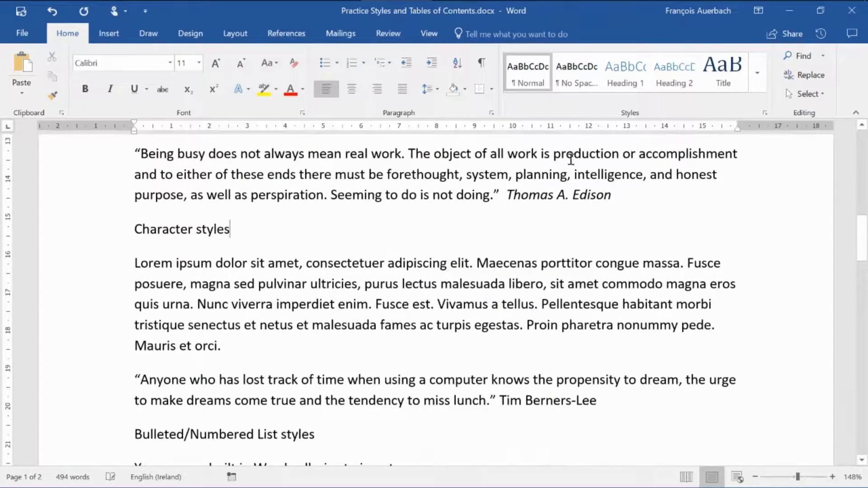
{"action": "left_click", "coordinate": [625, 83]}
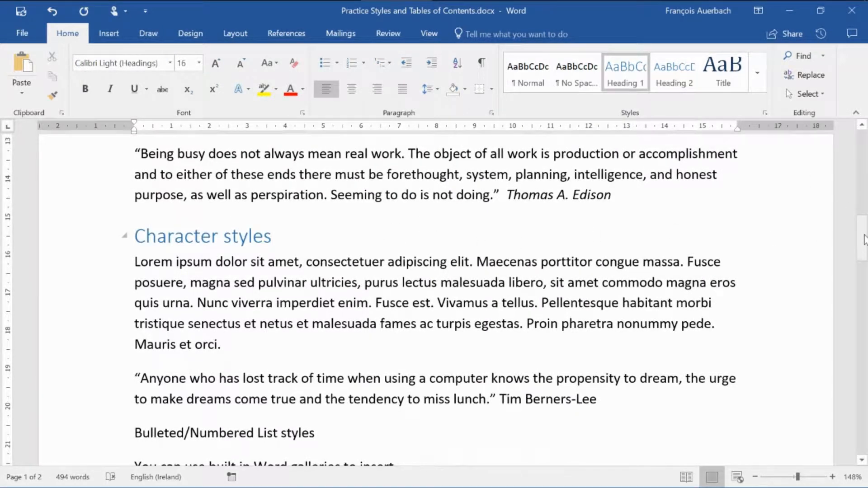
Step: Add the line "First indent paragraph" after the first body paragraph of the Paragraph Styles section and format it as Heading 2
{"action": "left_click_drag", "start_coordinate": [862, 238], "coordinate": [866, 163]}
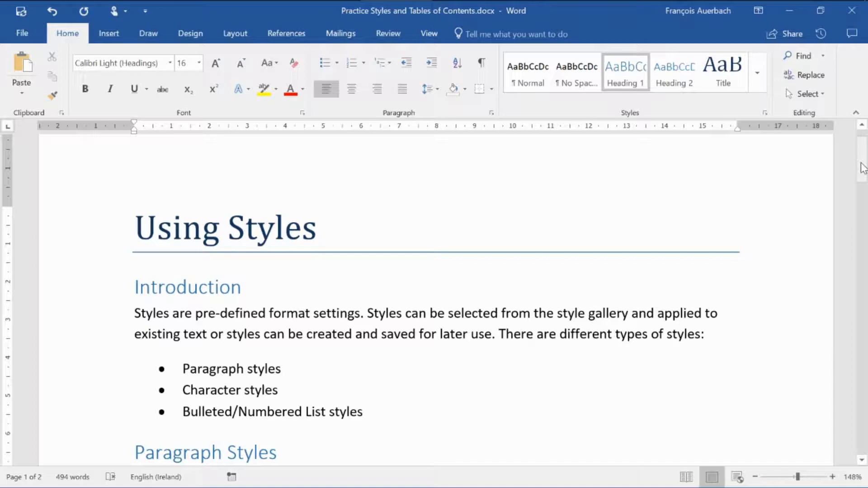
{"action": "left_click_drag", "start_coordinate": [862, 167], "coordinate": [862, 201]}
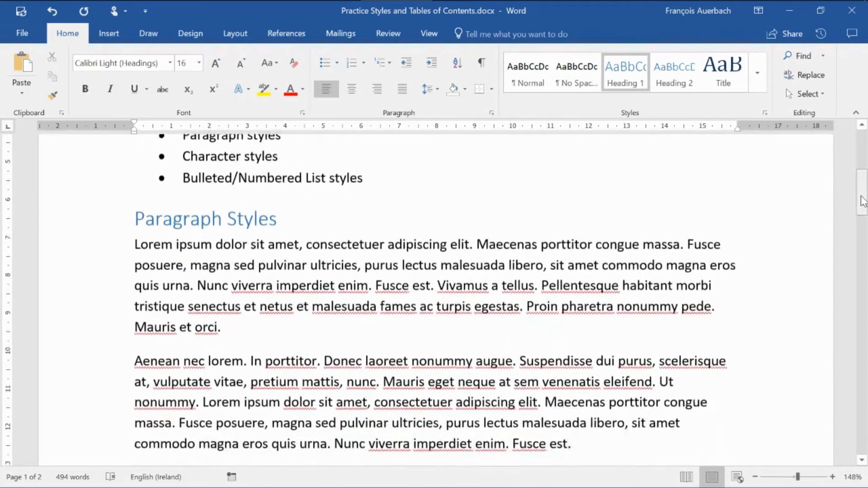
{"action": "left_click", "coordinate": [251, 326]}
{"action": "key", "text": "Return"}
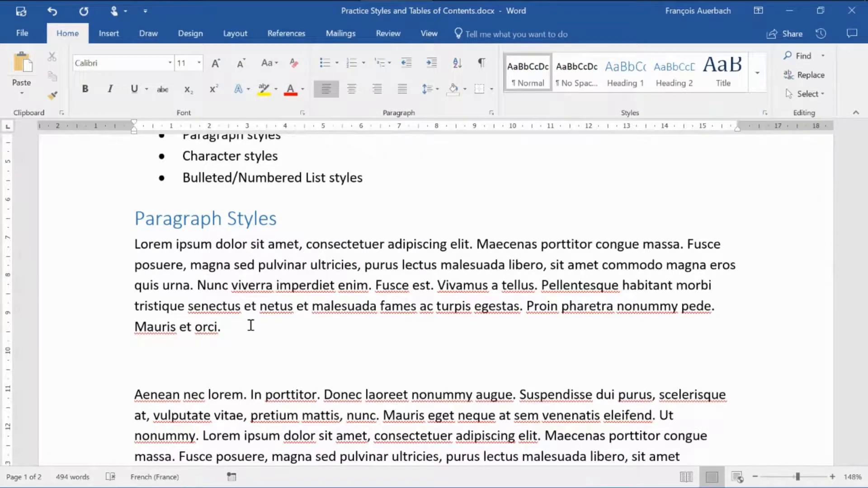
{"action": "type", "text": "first inst"}
{"action": "key", "text": "BackSpace"}
{"action": "type", "text": "c"}
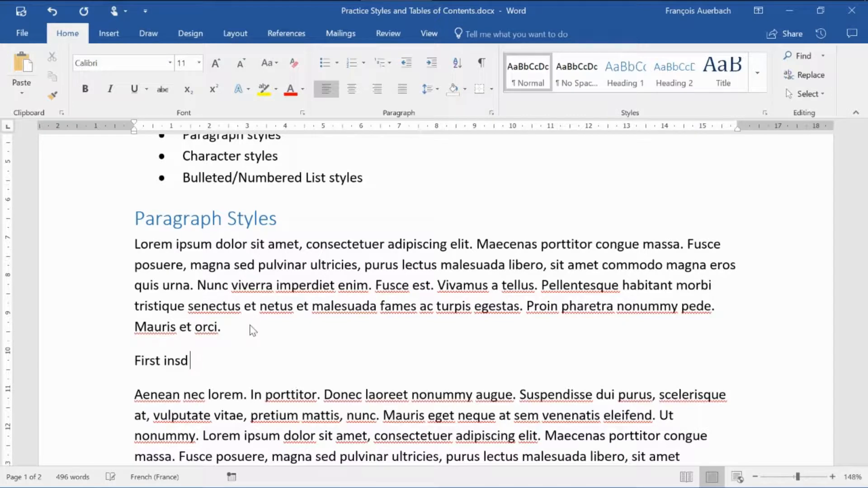
{"action": "key", "text": "BackSpace"}
{"action": "key", "text": "BackSpace"}
{"action": "type", "text": "dent paragraphph"}
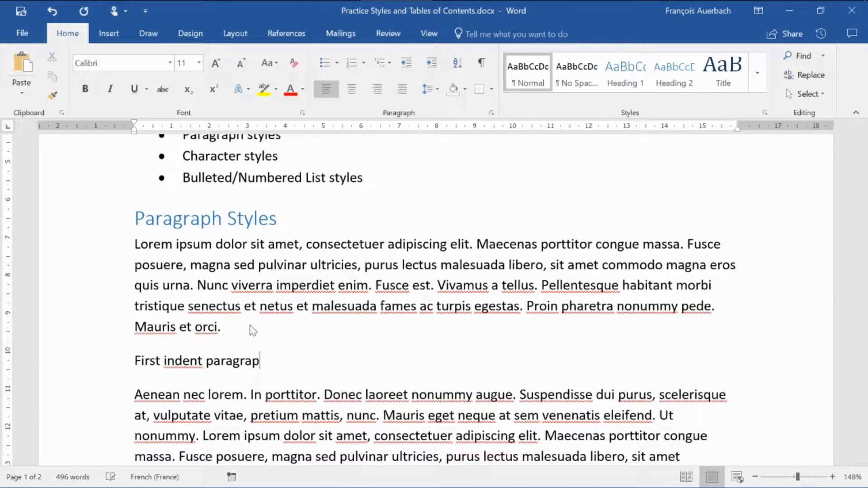
{"action": "key", "text": "BackSpace"}
{"action": "key", "text": "BackSpace"}
{"action": "key", "text": "BackSpace"}
{"action": "type", "text": "h"}
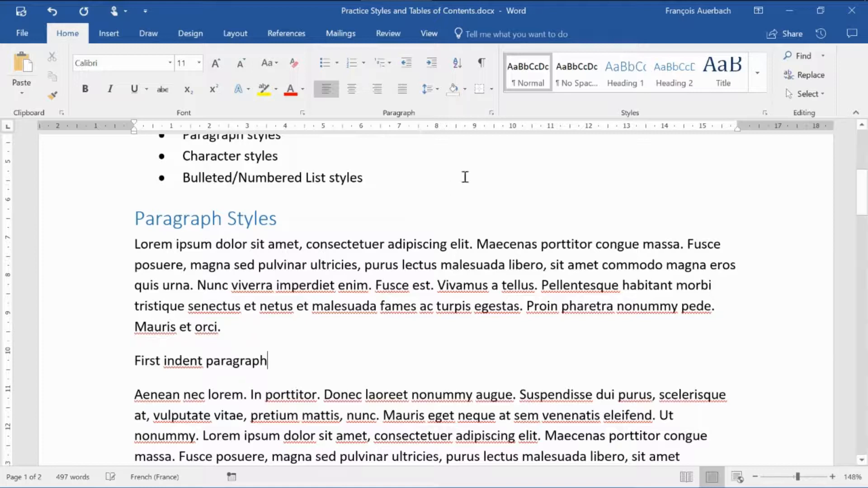
{"action": "left_click", "coordinate": [681, 89]}
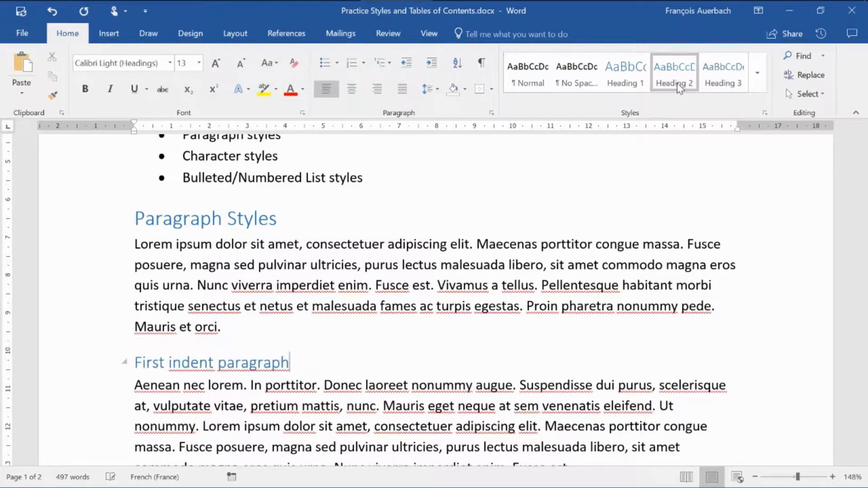
Step: Add the line "Hanging paragraph" above the "Being busy" quote and format it as Heading 2
{"action": "left_click_drag", "start_coordinate": [863, 205], "coordinate": [864, 224]}
{"action": "left_click", "coordinate": [625, 342]}
{"action": "key", "text": "Return"}
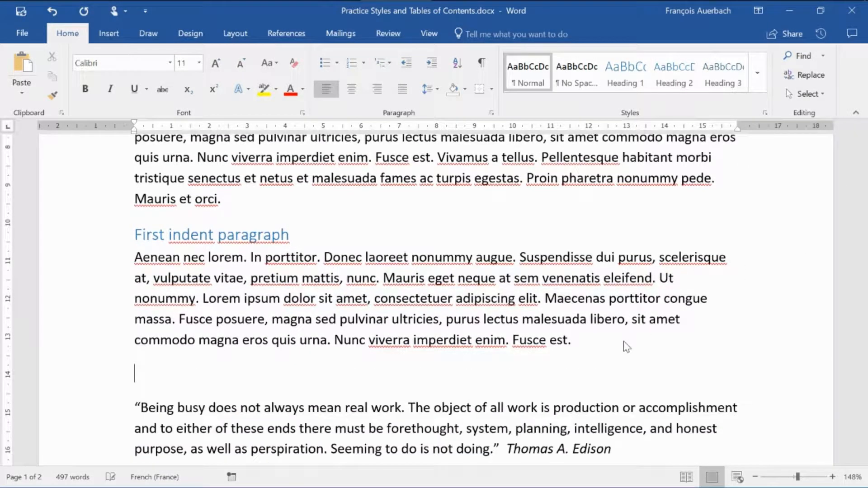
{"action": "type", "text": "Hanging"}
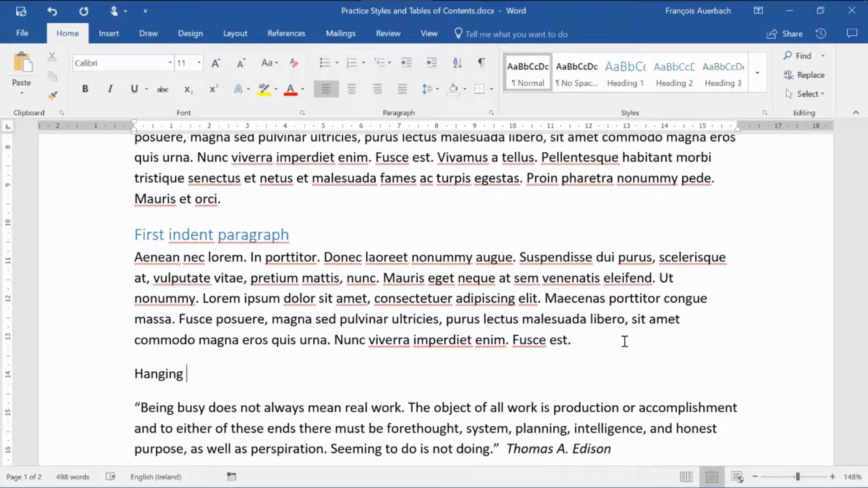
{"action": "type", "text": " paragraph"}
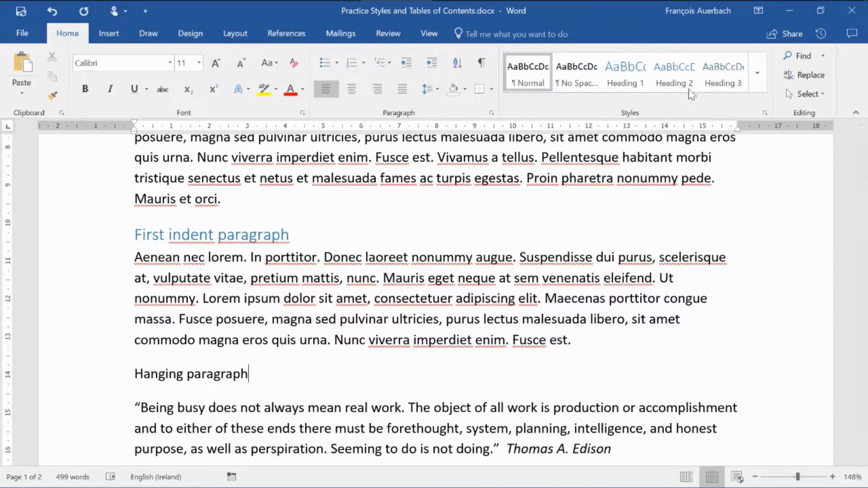
{"action": "left_click", "coordinate": [690, 90]}
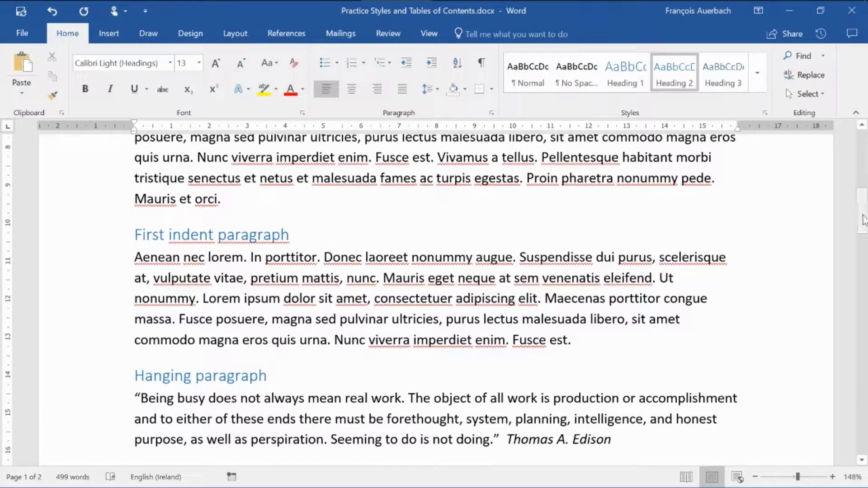
{"action": "left_click_drag", "start_coordinate": [865, 220], "coordinate": [865, 178]}
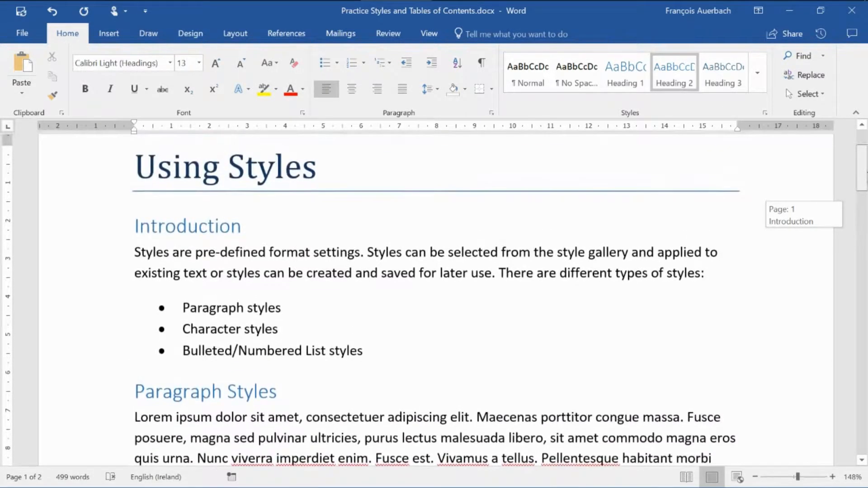
{"action": "left_click", "coordinate": [758, 80]}
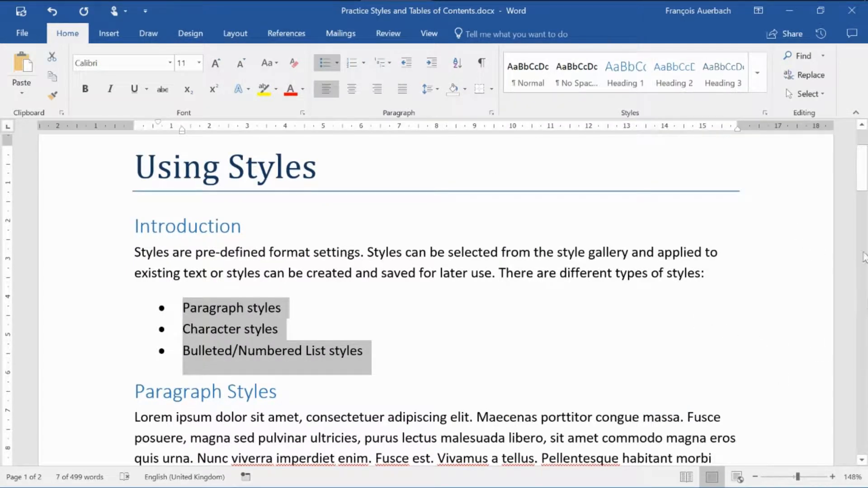
Step: Apply the Intense Quote style to the "Being busy" quote under the Hanging paragraph heading
{"action": "left_click_drag", "start_coordinate": [862, 180], "coordinate": [866, 234]}
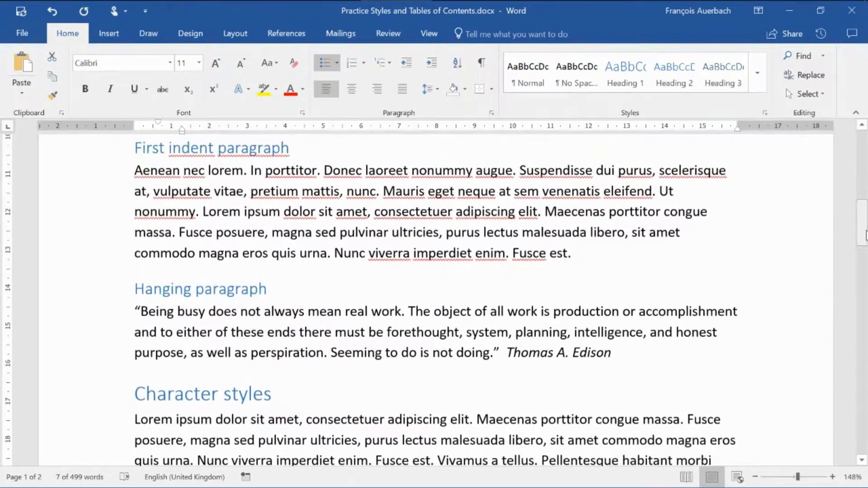
{"action": "left_click", "coordinate": [613, 353]}
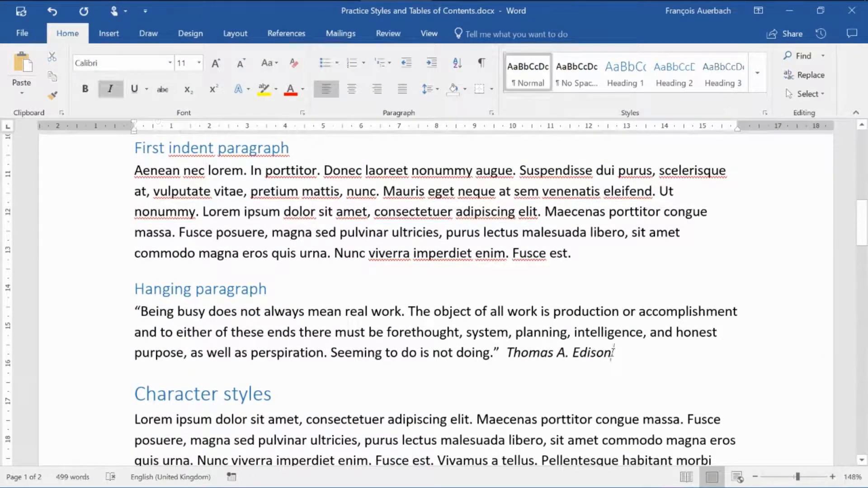
{"action": "left_click", "coordinate": [761, 88]}
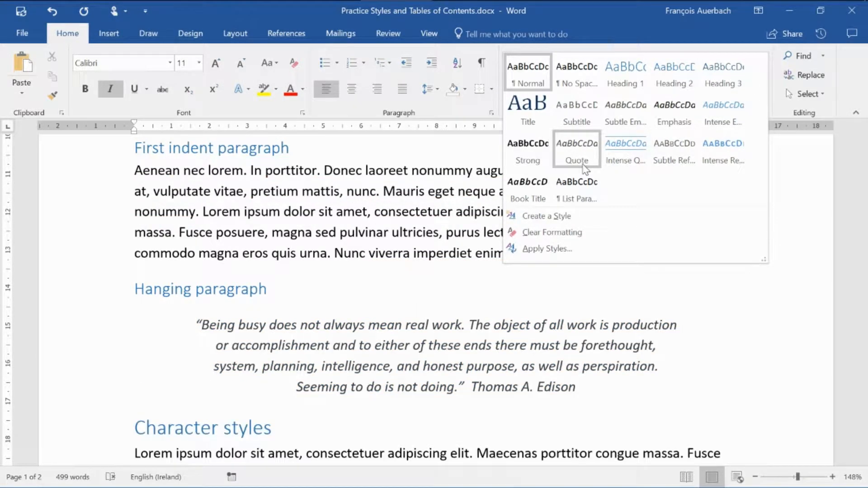
{"action": "left_click", "coordinate": [616, 163]}
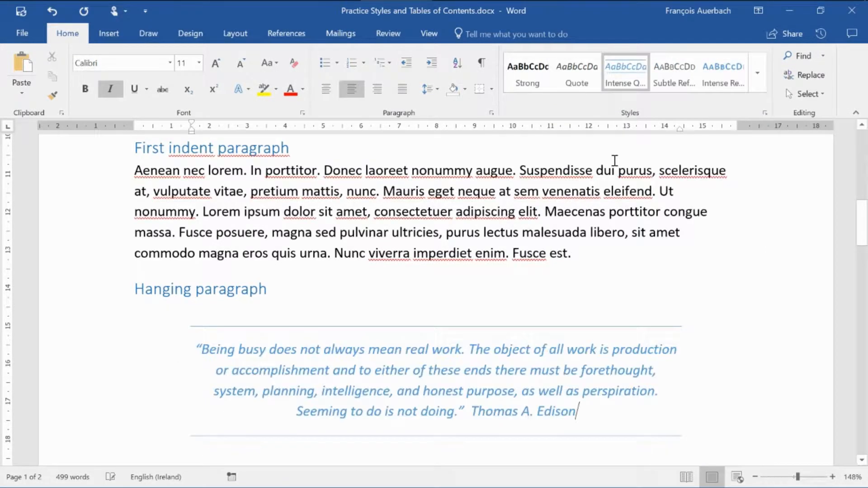
{"action": "mouse_move", "coordinate": [864, 223]}
{"action": "left_mouse_down"}
{"action": "mouse_move", "coordinate": [865, 256]}
{"action": "mouse_move", "coordinate": [867, 230]}
{"action": "left_mouse_up"}
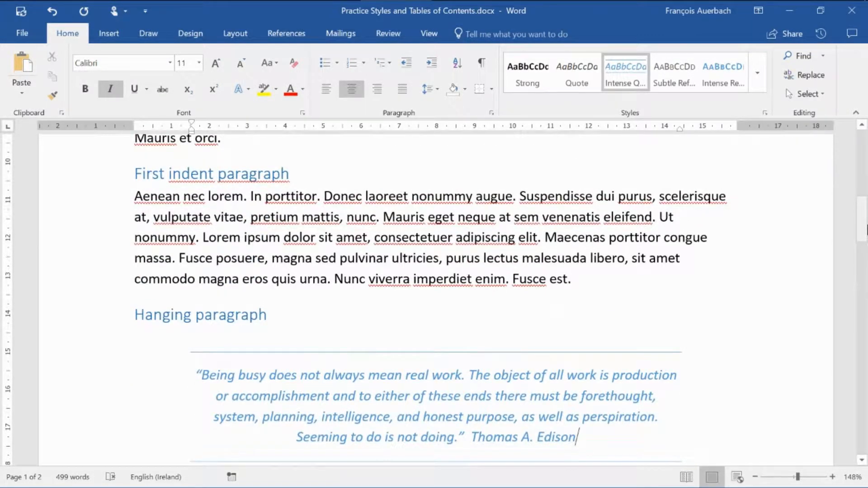
{"action": "key", "text": "alt+Tab"}
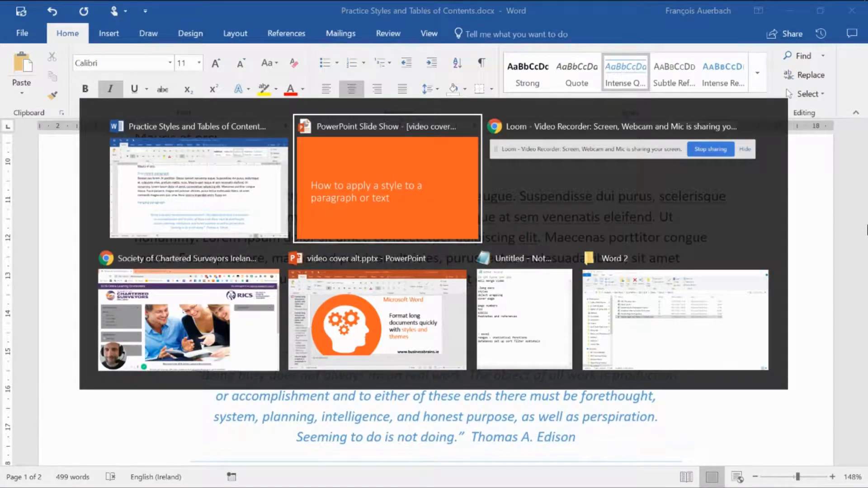
{"action": "key", "text": "Right"}
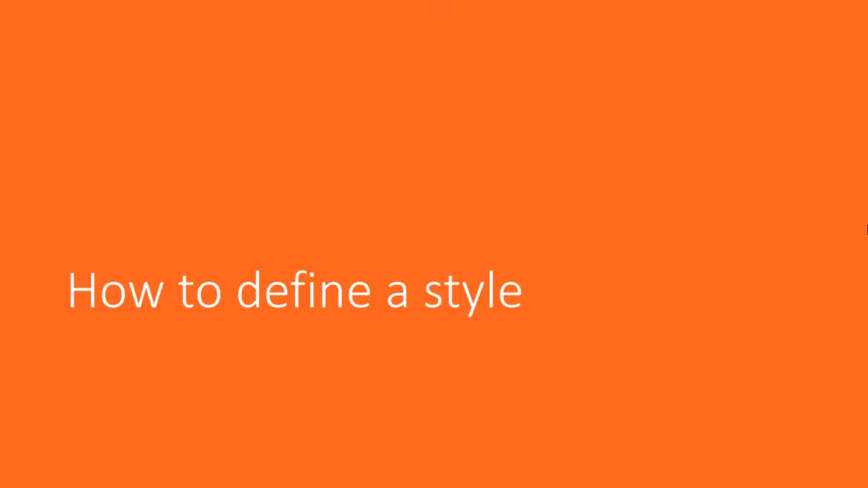
{"action": "key", "text": "alt+Tab"}
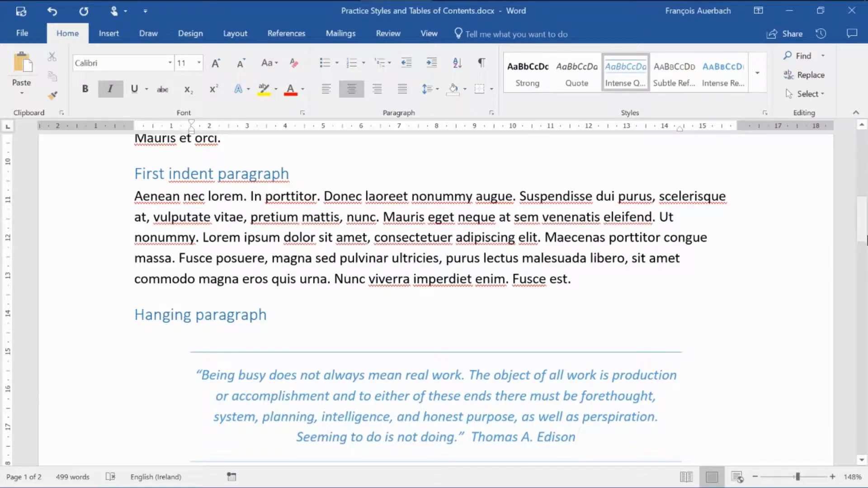
Step: Add outside borders to the "Anyone who has lost track of time" quote in the Character styles section
{"action": "left_click_drag", "start_coordinate": [866, 240], "coordinate": [863, 265]}
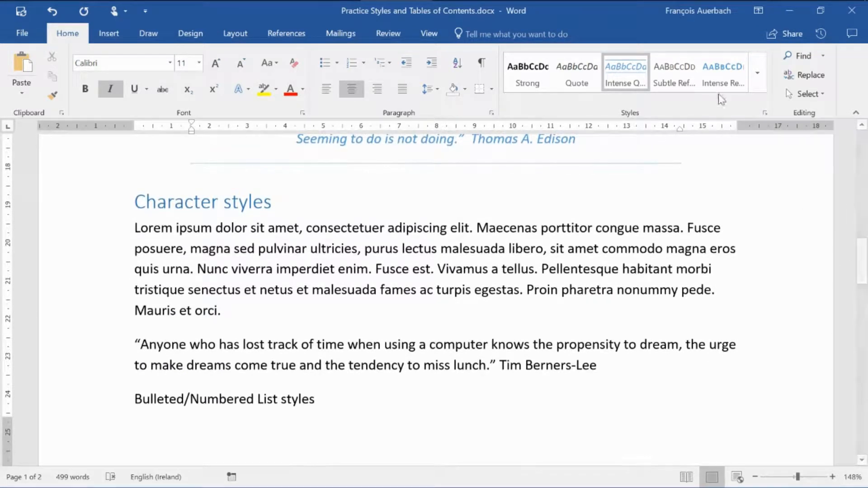
{"action": "left_click", "coordinate": [759, 74]}
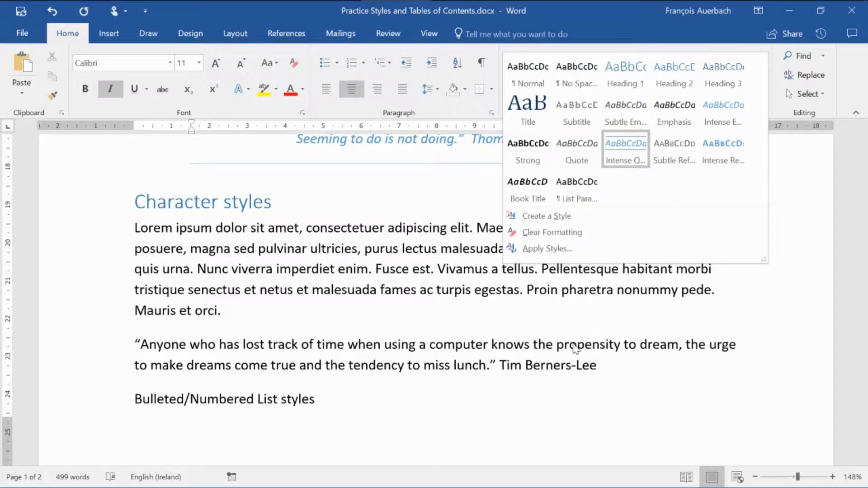
{"action": "left_click", "coordinate": [575, 351]}
{"action": "left_click_drag", "start_coordinate": [603, 366], "coordinate": [108, 351]}
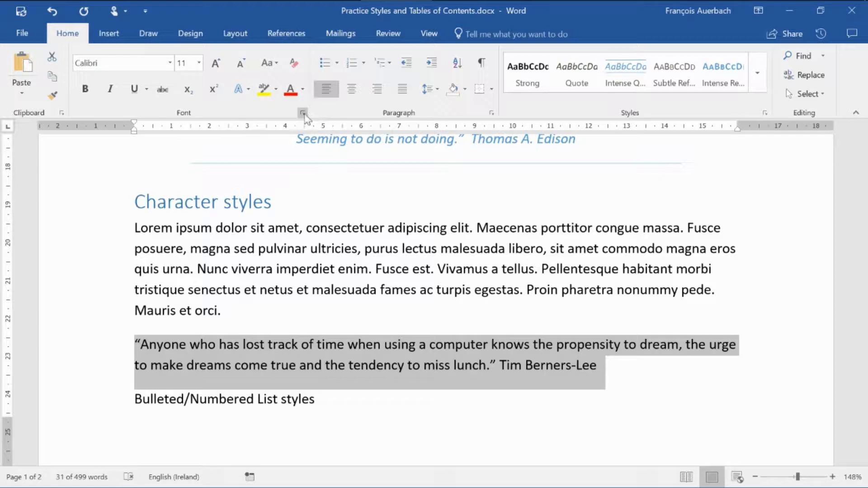
{"action": "left_click", "coordinate": [491, 89]}
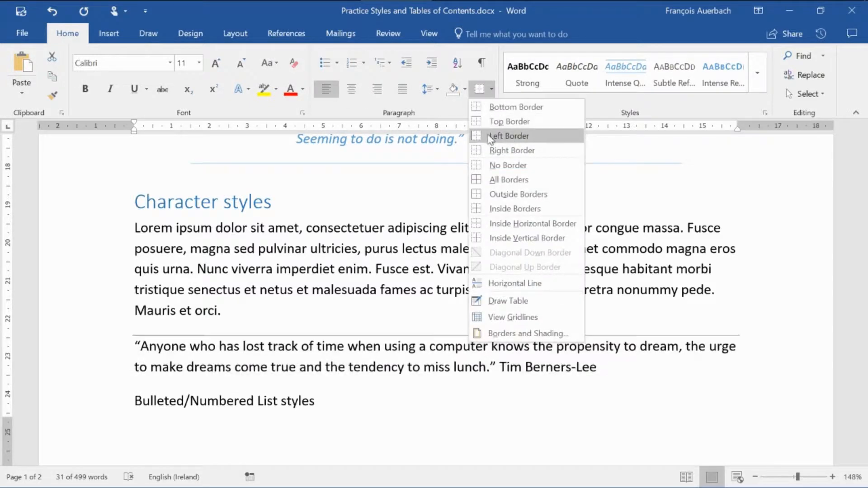
{"action": "left_click", "coordinate": [494, 195]}
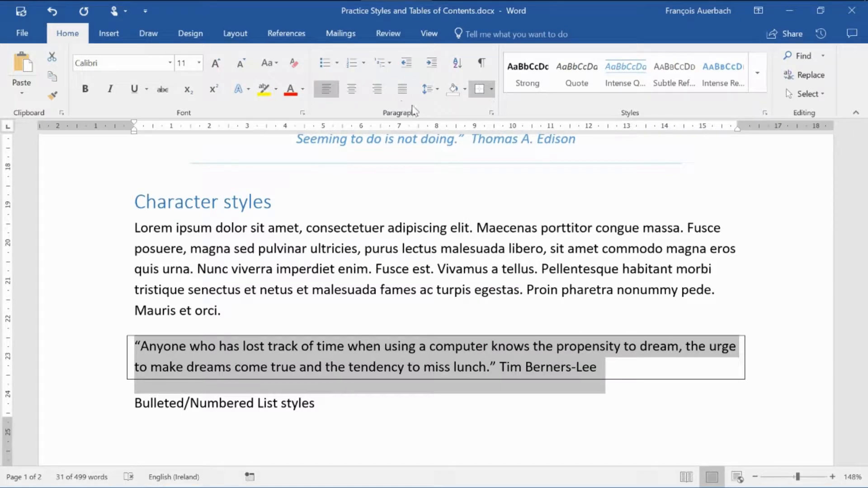
Step: Shade the bordered "Anyone who has lost track of time" quote light green and indent it about 1.5 cm left and 2 cm right
{"action": "left_click", "coordinate": [465, 89]}
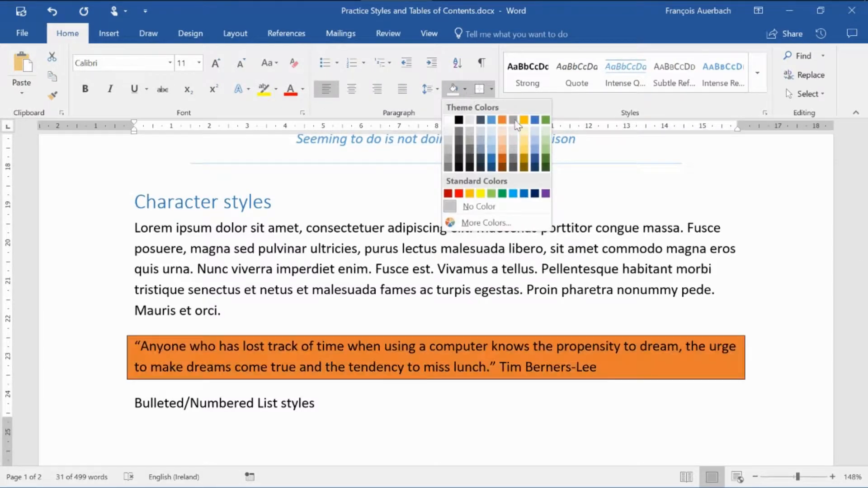
{"action": "left_click", "coordinate": [544, 132]}
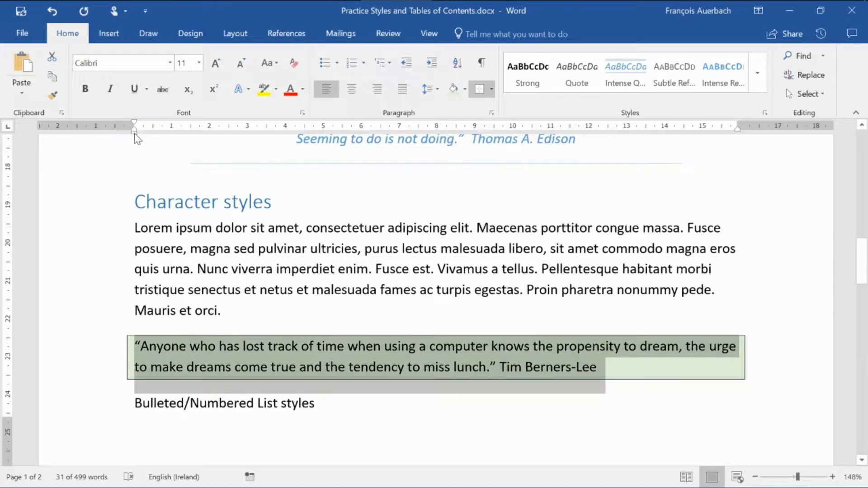
{"action": "left_click_drag", "start_coordinate": [135, 134], "coordinate": [192, 128]}
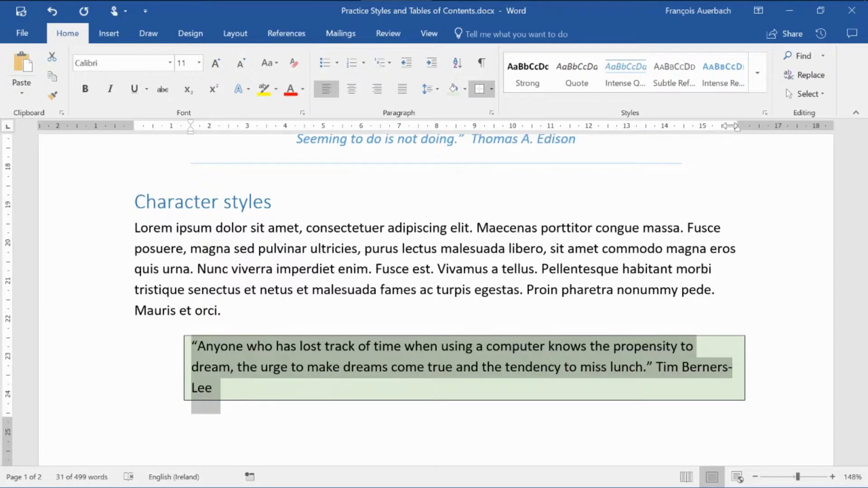
{"action": "left_click_drag", "start_coordinate": [738, 134], "coordinate": [665, 130]}
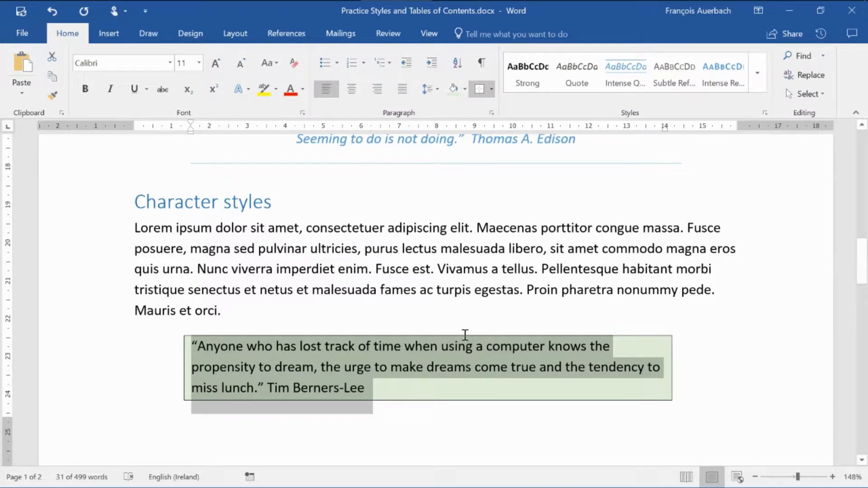
{"action": "left_click", "coordinate": [758, 76]}
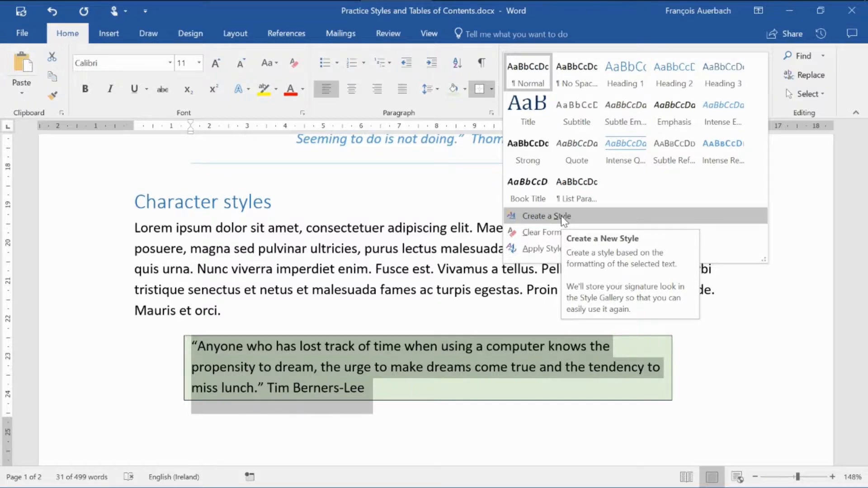
{"action": "left_click", "coordinate": [351, 308]}
{"action": "left_click", "coordinate": [151, 354]}
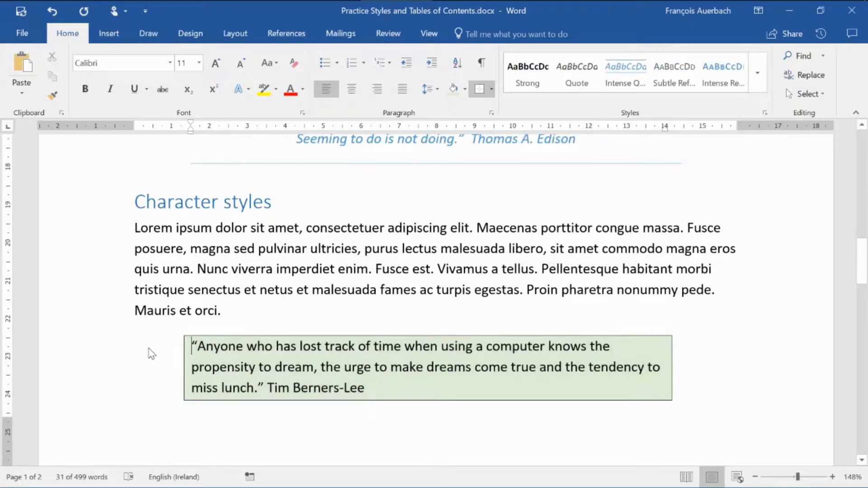
Step: Create a new style named "Green Quote" from the formatting of the shaded "Anyone who has lost track of time" quote
{"action": "left_click_drag", "start_coordinate": [199, 348], "coordinate": [416, 393]}
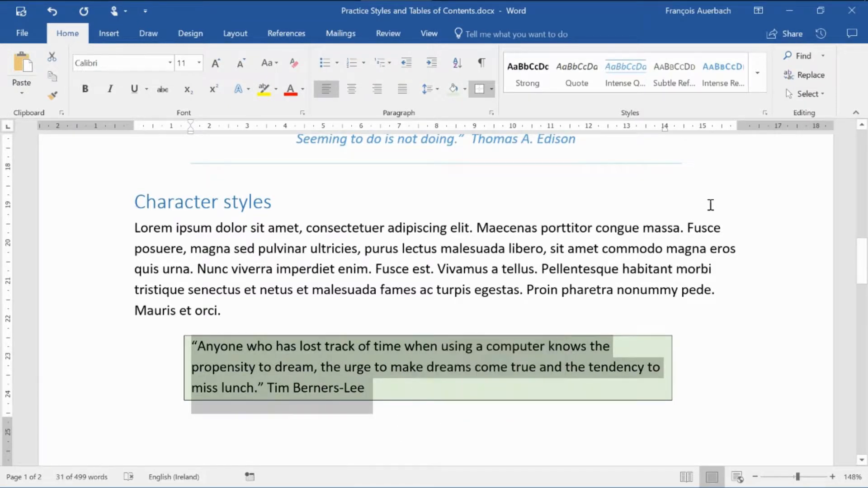
{"action": "left_click", "coordinate": [764, 88]}
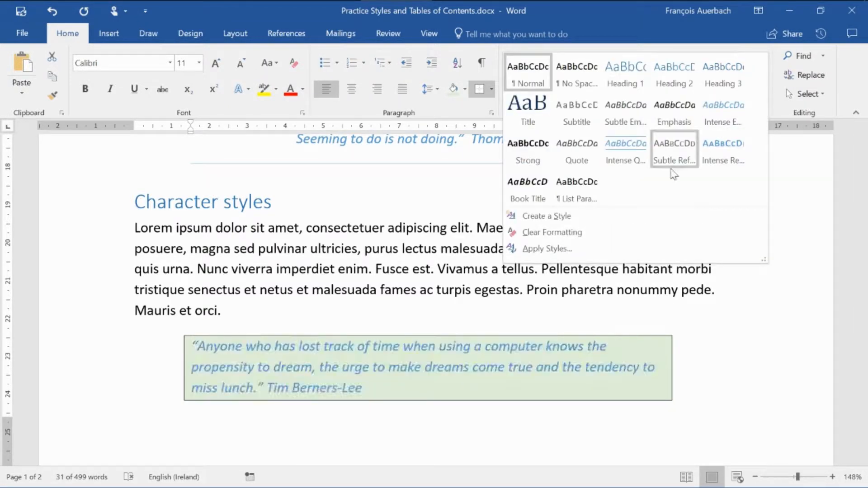
{"action": "left_click", "coordinate": [583, 222]}
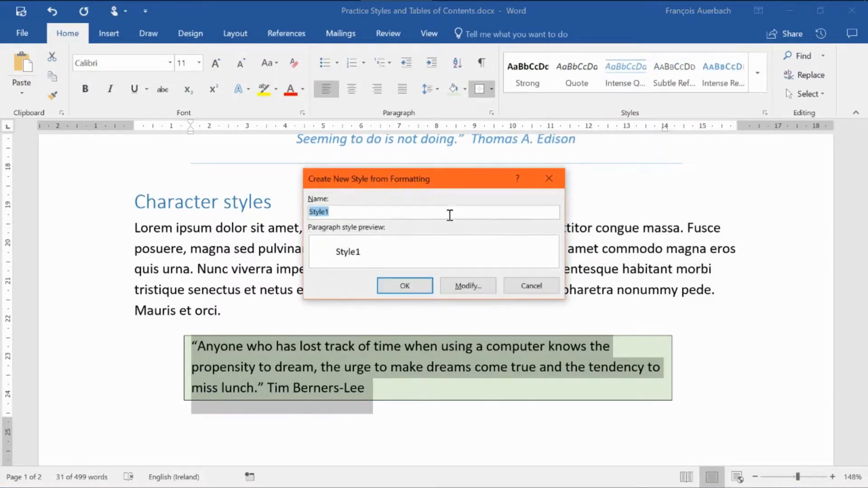
{"action": "type", "text": "Green Quote"}
{"action": "left_click", "coordinate": [422, 288]}
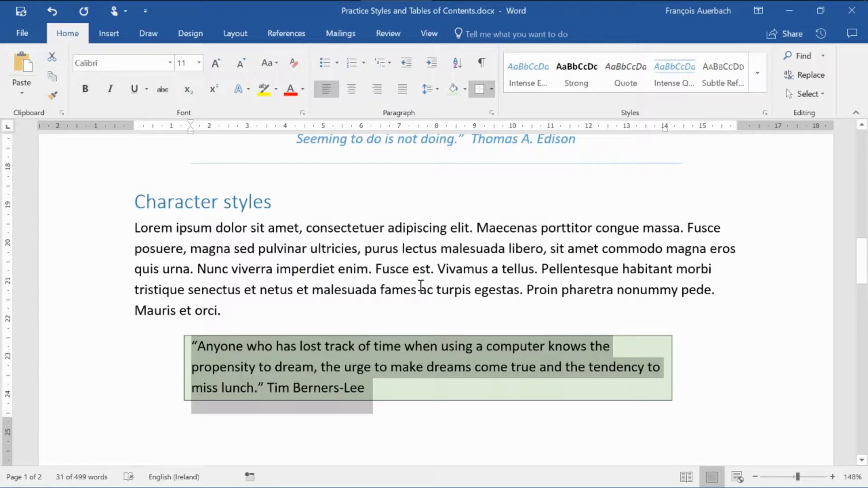
Step: Apply the Green Quote style to the "All things are difficult before they are easy" quote above the Conclusion heading
{"action": "left_click", "coordinate": [864, 275]}
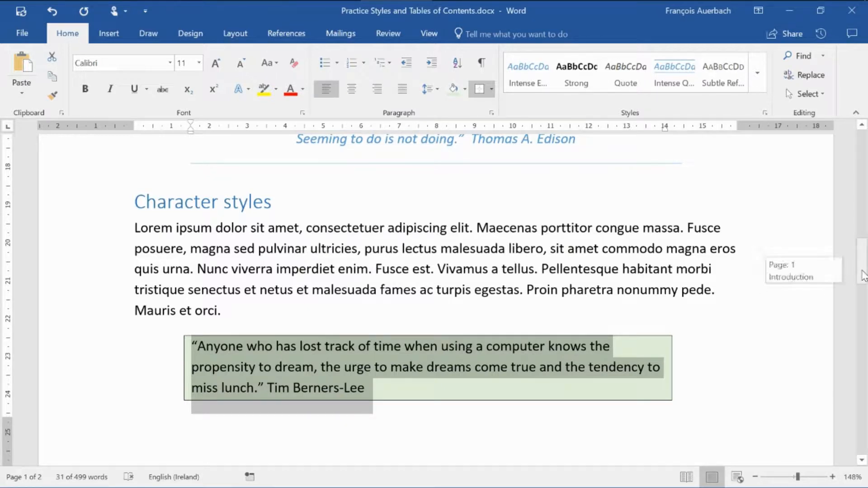
{"action": "left_click", "coordinate": [758, 86]}
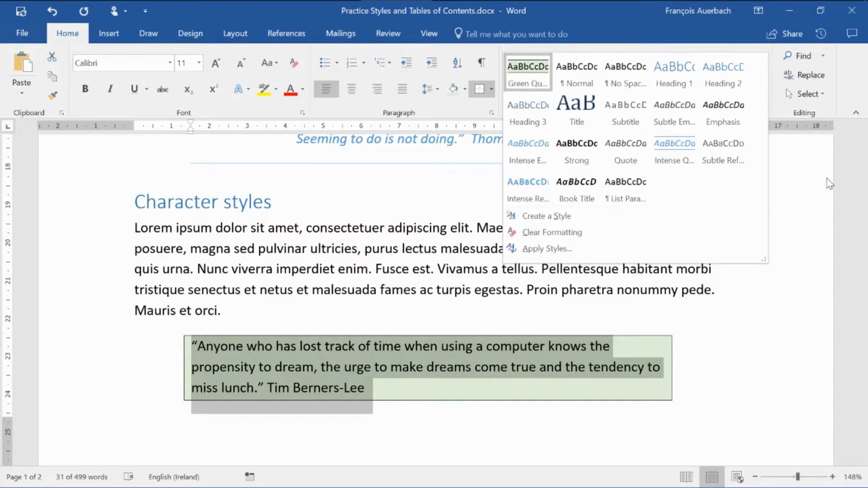
{"action": "left_click", "coordinate": [852, 224]}
{"action": "left_click_drag", "start_coordinate": [862, 260], "coordinate": [858, 365]}
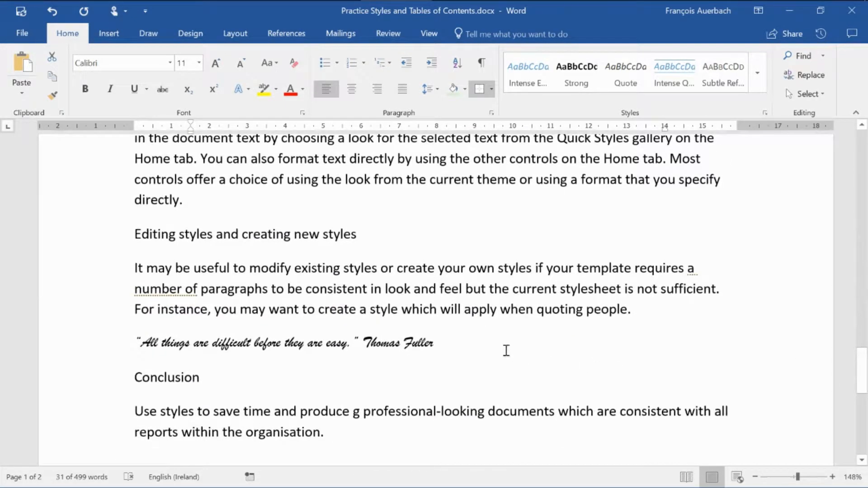
{"action": "left_click", "coordinate": [487, 342]}
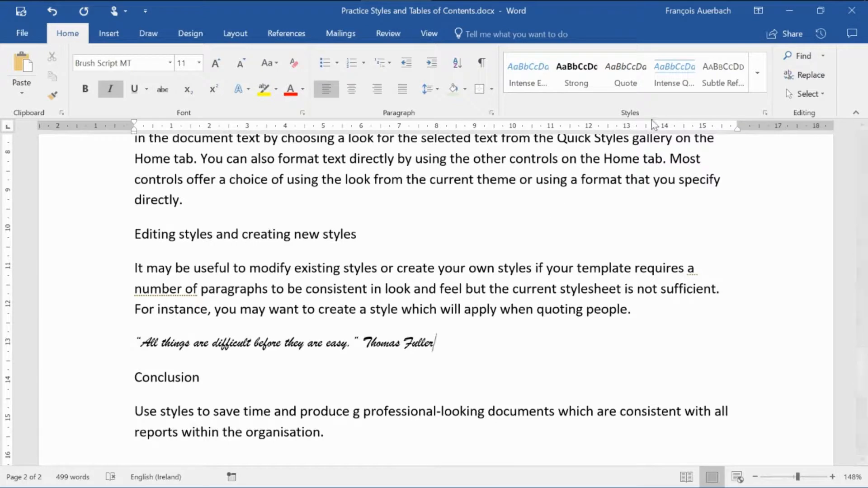
{"action": "left_click", "coordinate": [758, 74]}
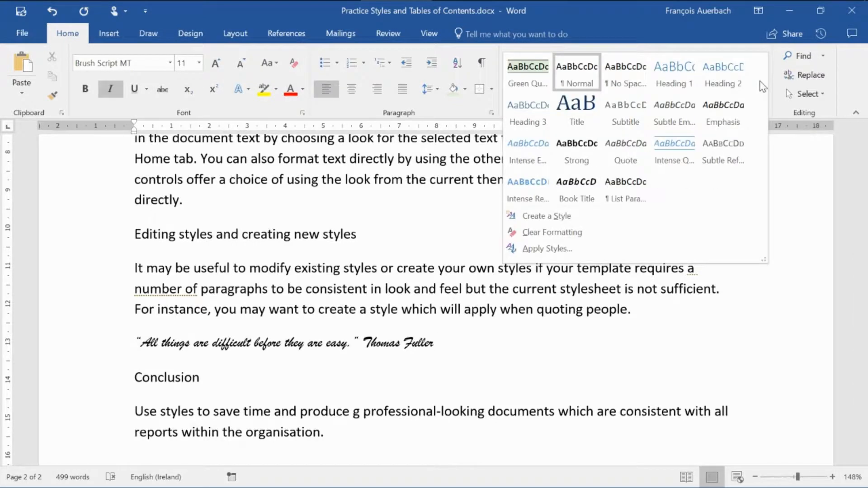
{"action": "left_click", "coordinate": [516, 78]}
Step: Apply the Green Quote style to the "Being busy" quote under the Hanging paragraph heading
{"action": "left_click_drag", "start_coordinate": [865, 351], "coordinate": [867, 225]}
{"action": "left_click", "coordinate": [615, 405]}
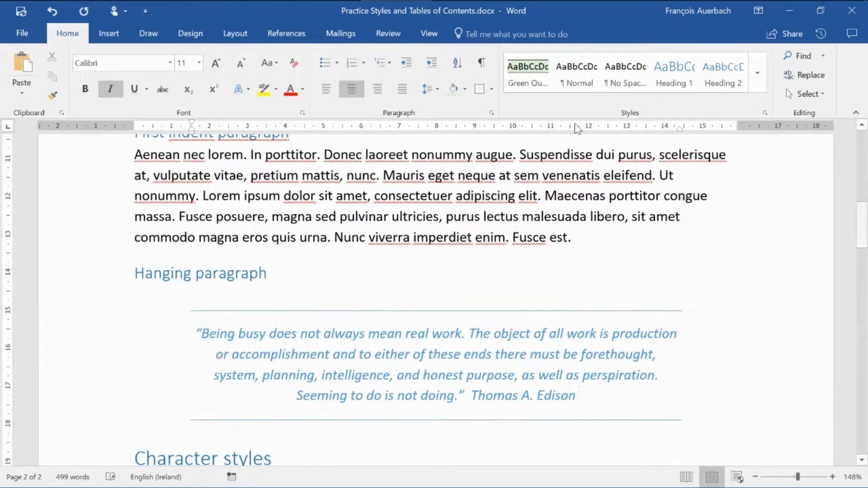
{"action": "left_click", "coordinate": [535, 81]}
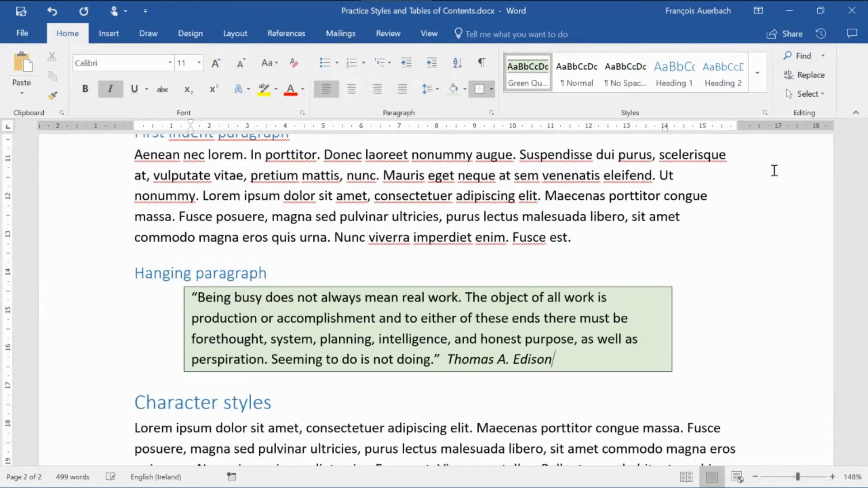
Step: Change the shading of the whole "Being busy" quote to light gold
{"action": "left_click_drag", "start_coordinate": [867, 228], "coordinate": [760, 96]}
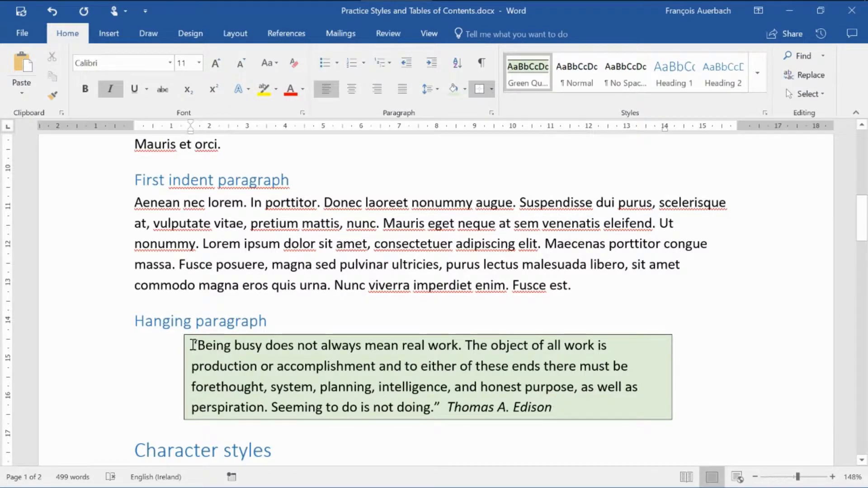
{"action": "left_click_drag", "start_coordinate": [192, 345], "coordinate": [551, 410]}
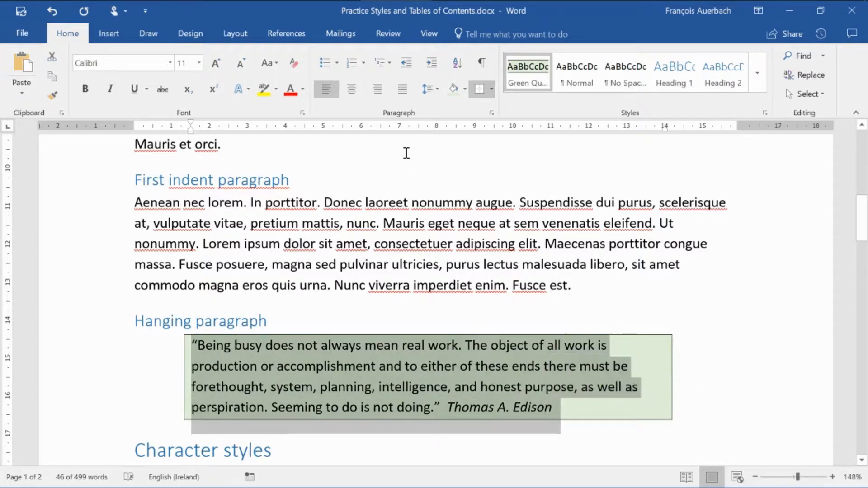
{"action": "left_click", "coordinate": [465, 90]}
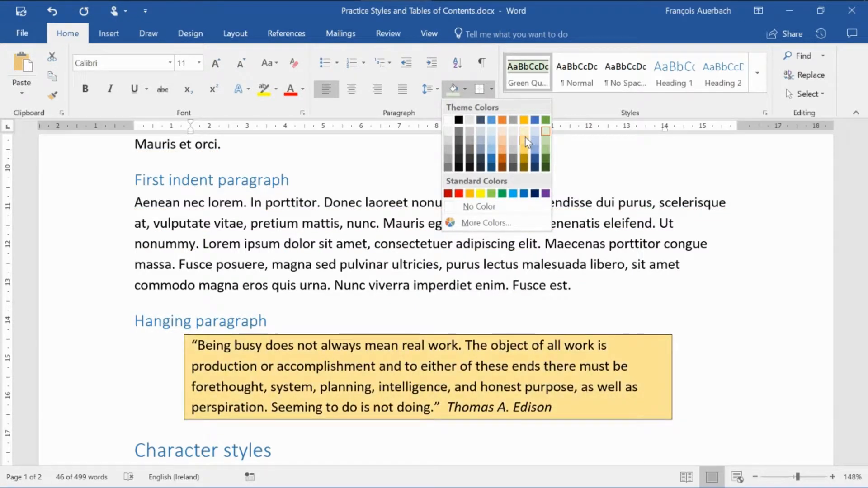
{"action": "left_click", "coordinate": [525, 137]}
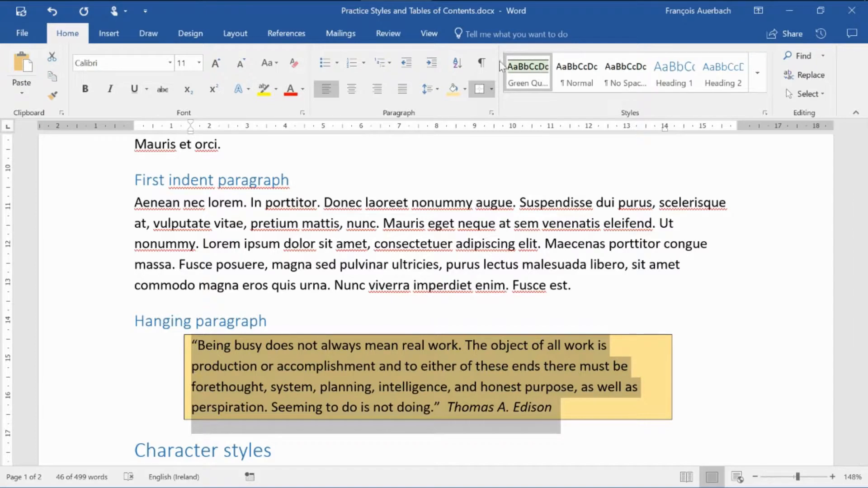
Step: Update the Green Quote style to match the formatting of the selected "Being busy" quote
{"action": "right_click", "coordinate": [530, 84]}
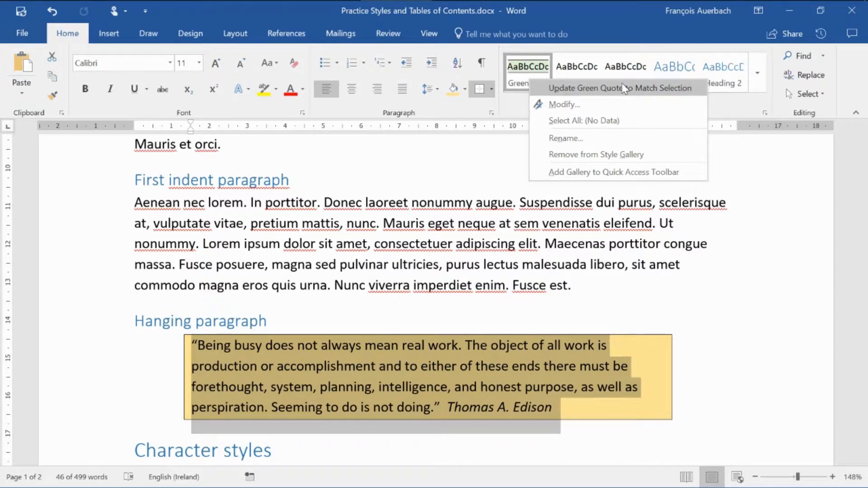
{"action": "left_click", "coordinate": [600, 90]}
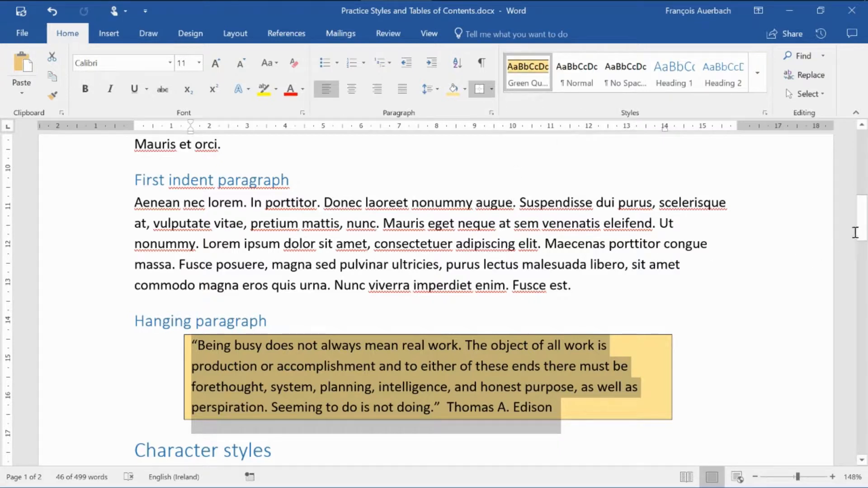
{"action": "mouse_move", "coordinate": [865, 221]}
{"action": "left_mouse_down"}
{"action": "mouse_move", "coordinate": [866, 366]}
{"action": "mouse_move", "coordinate": [866, 229]}
{"action": "left_mouse_up"}
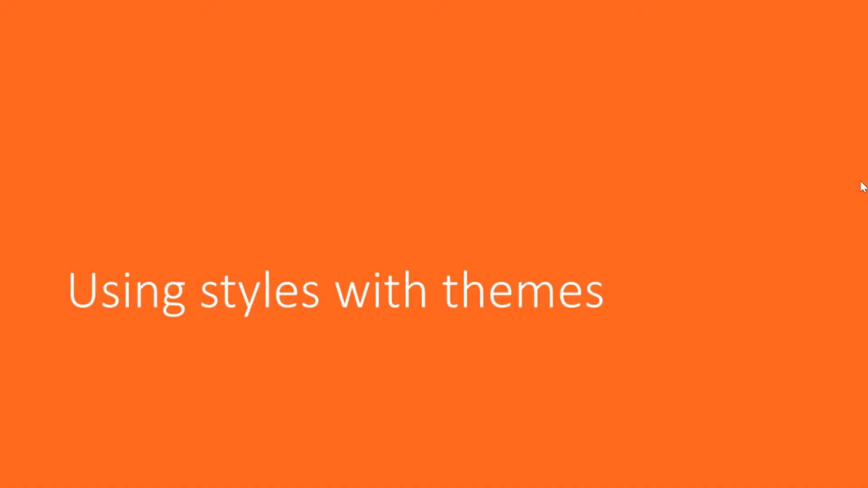
Step: Switch back to the practice document in Word and apply the Centered style set to it
{"action": "key", "text": "alt+Tab"}
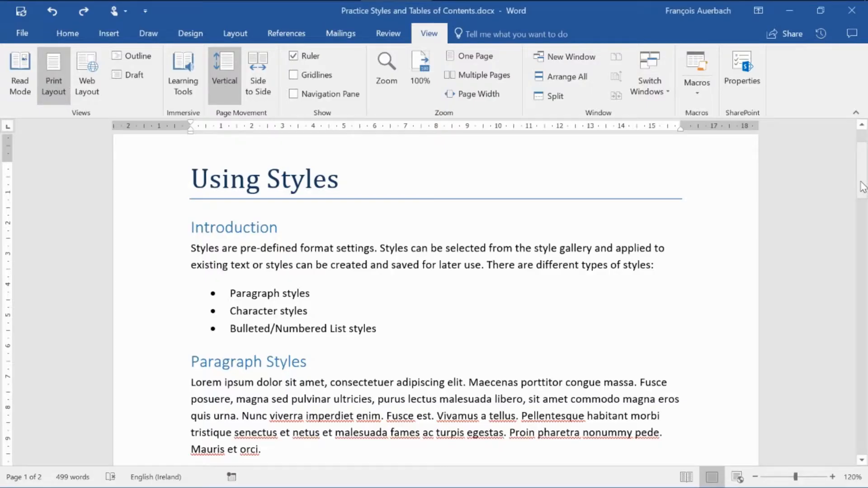
{"action": "left_click", "coordinate": [73, 33]}
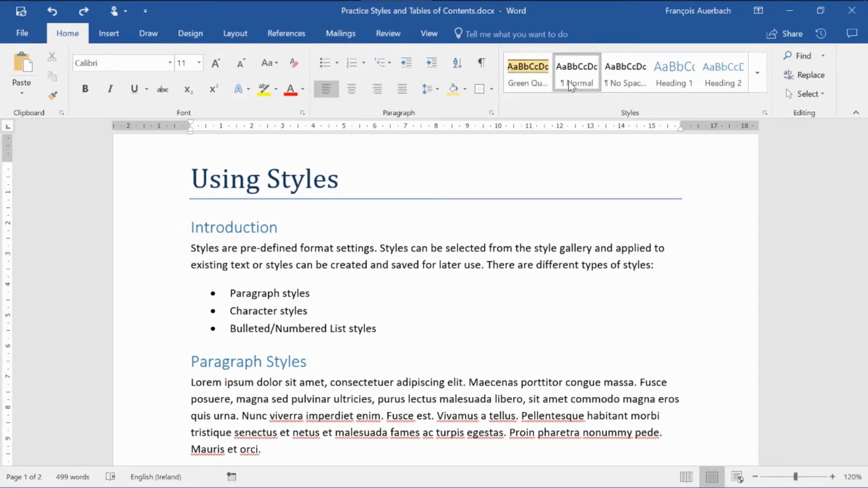
{"action": "left_click", "coordinate": [189, 37]}
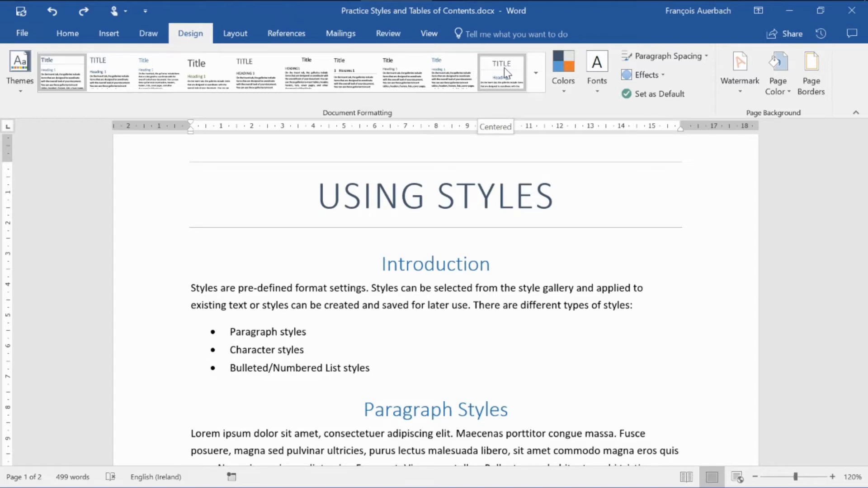
{"action": "left_click", "coordinate": [503, 67]}
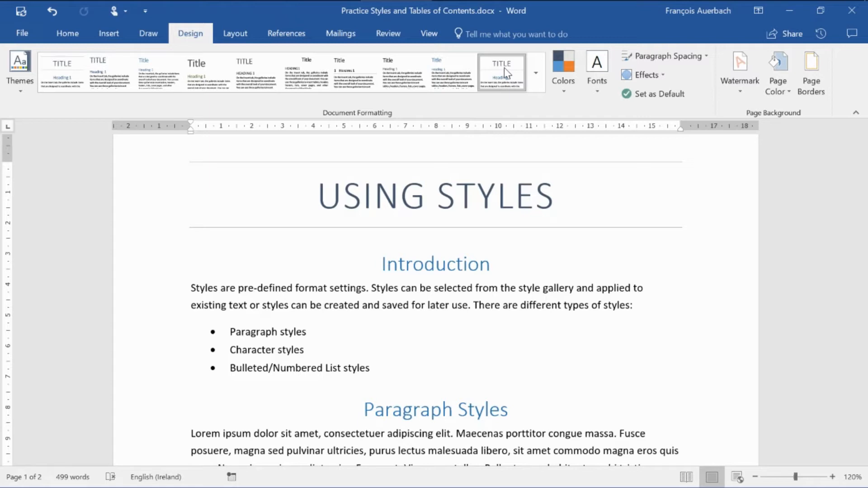
Step: Set the document's theme colours to Green Yellow
{"action": "left_click", "coordinate": [561, 88]}
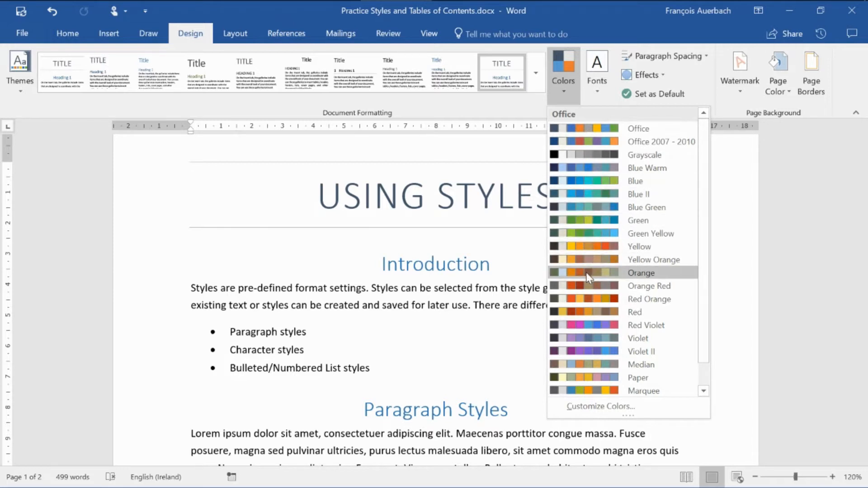
{"action": "left_click", "coordinate": [588, 233]}
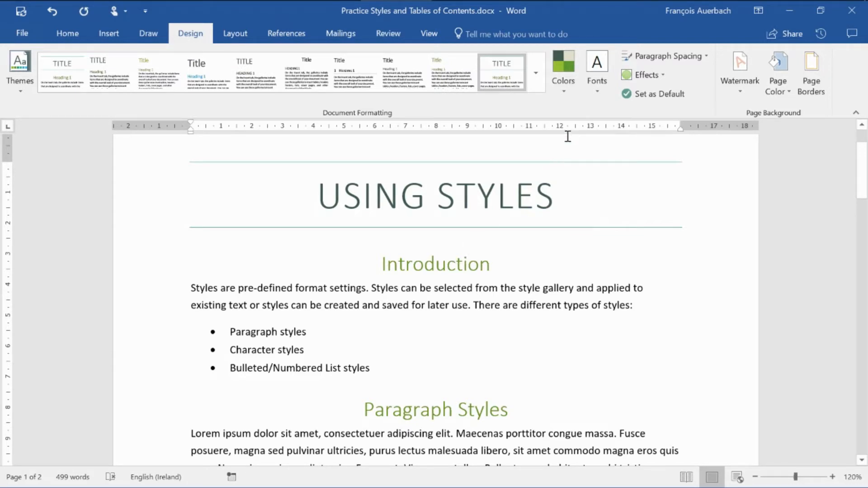
Step: Set the document's theme colours to Red Violet and its theme fonts to Arial
{"action": "left_click", "coordinate": [568, 84]}
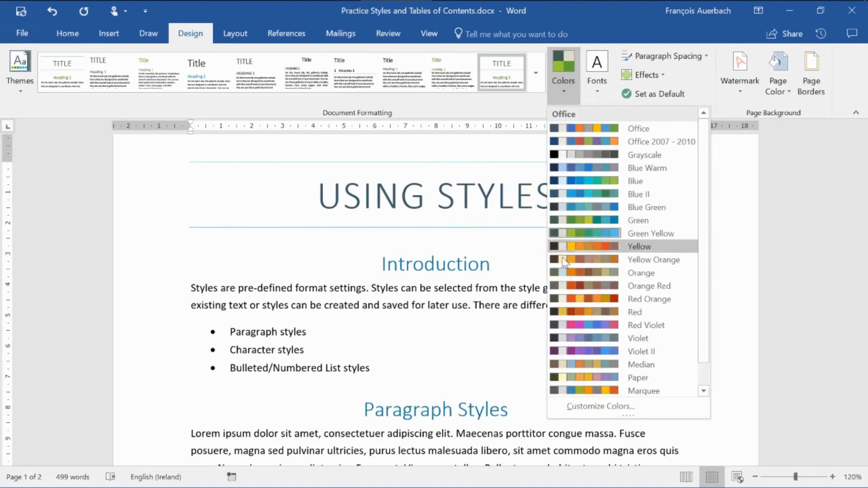
{"action": "left_click", "coordinate": [563, 329]}
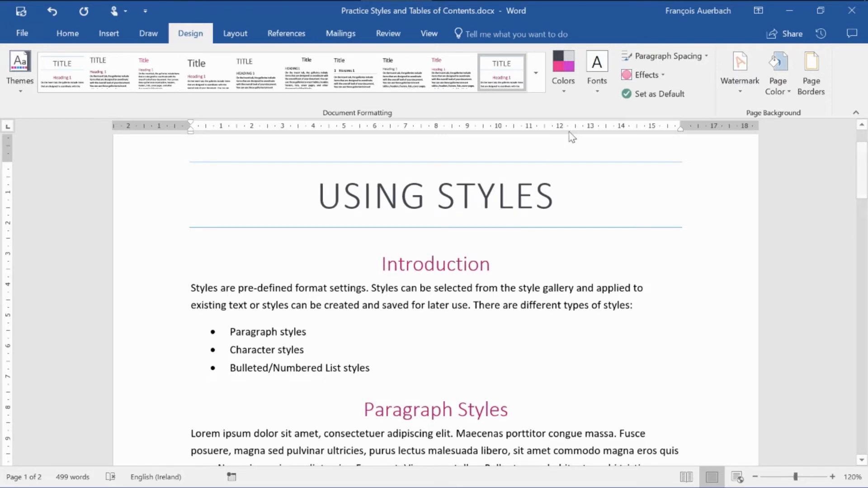
{"action": "left_click", "coordinate": [594, 83]}
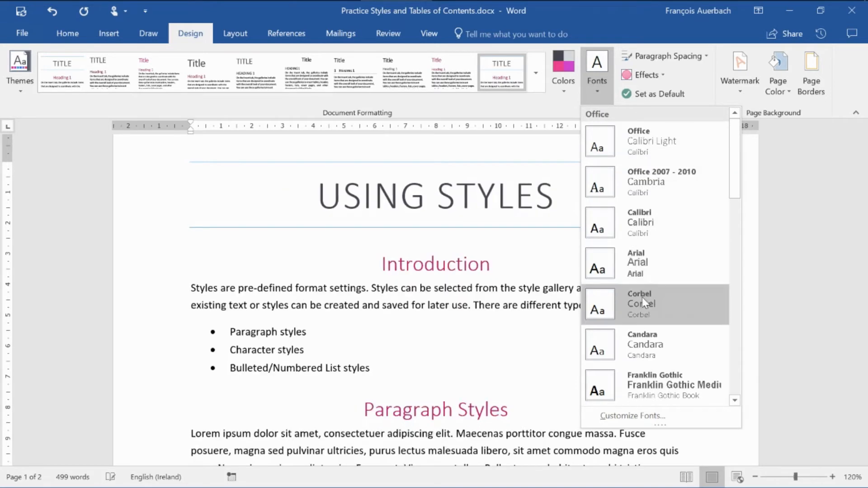
{"action": "left_click", "coordinate": [642, 270]}
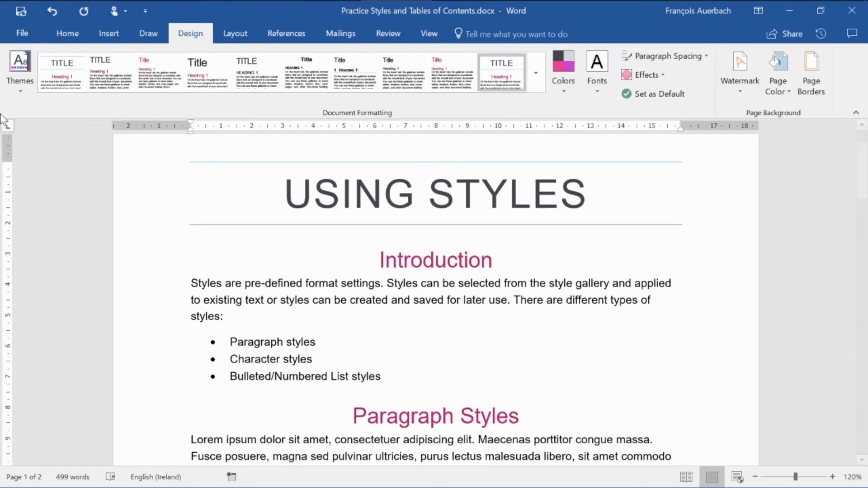
{"action": "left_click", "coordinate": [19, 97]}
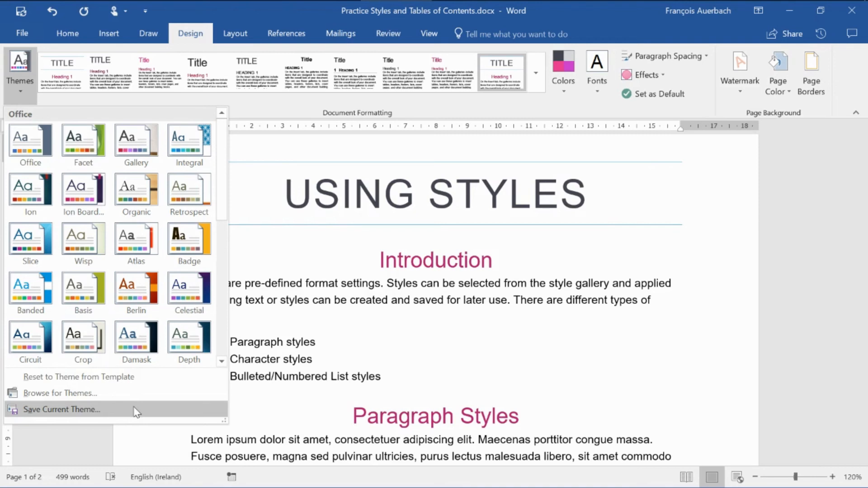
{"action": "left_click", "coordinate": [281, 359]}
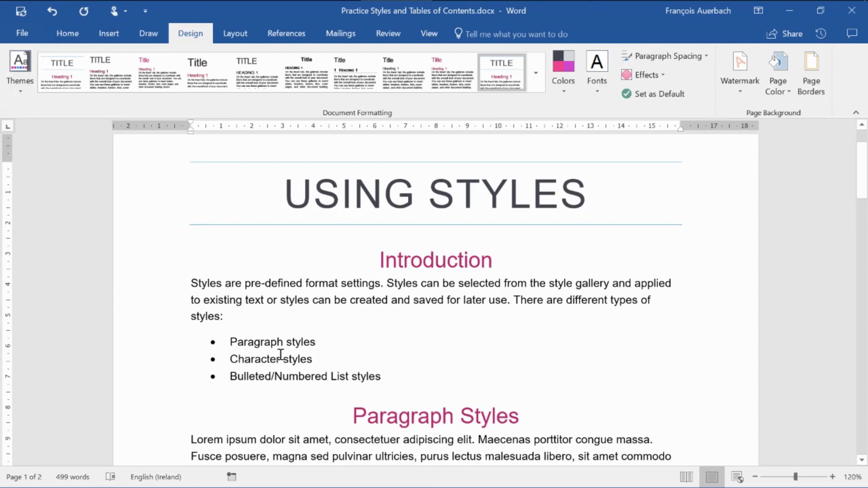
{"action": "key", "text": "alt+Tab"}
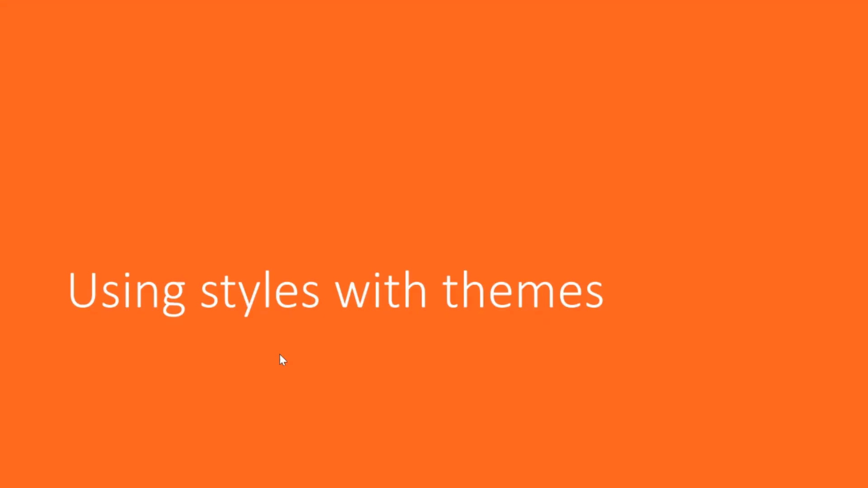